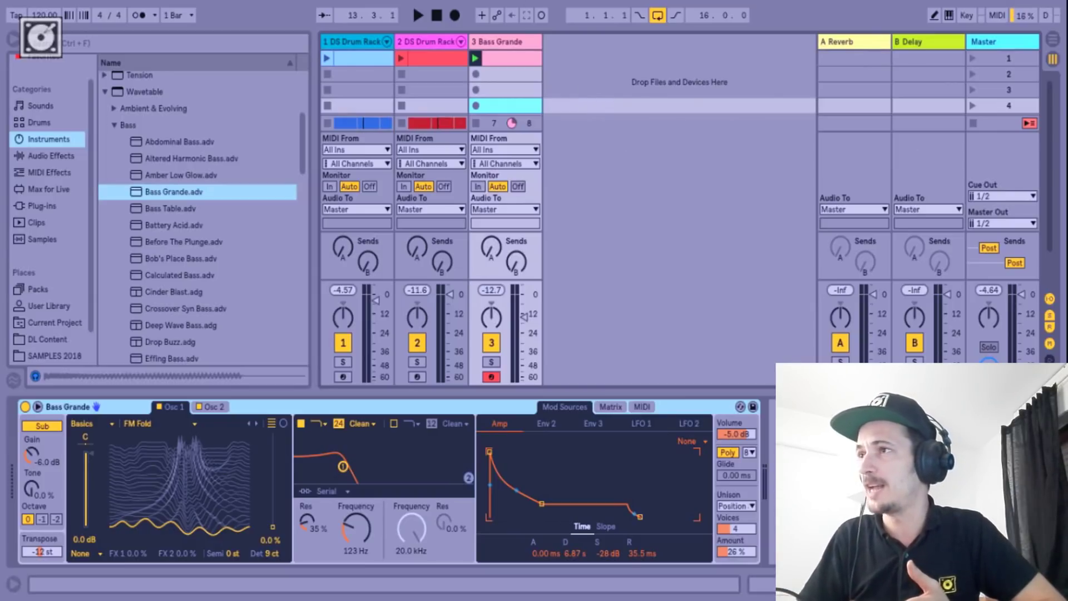
Play the session with the second drum track selected and mute the Bass Grande track
click(448, 41)
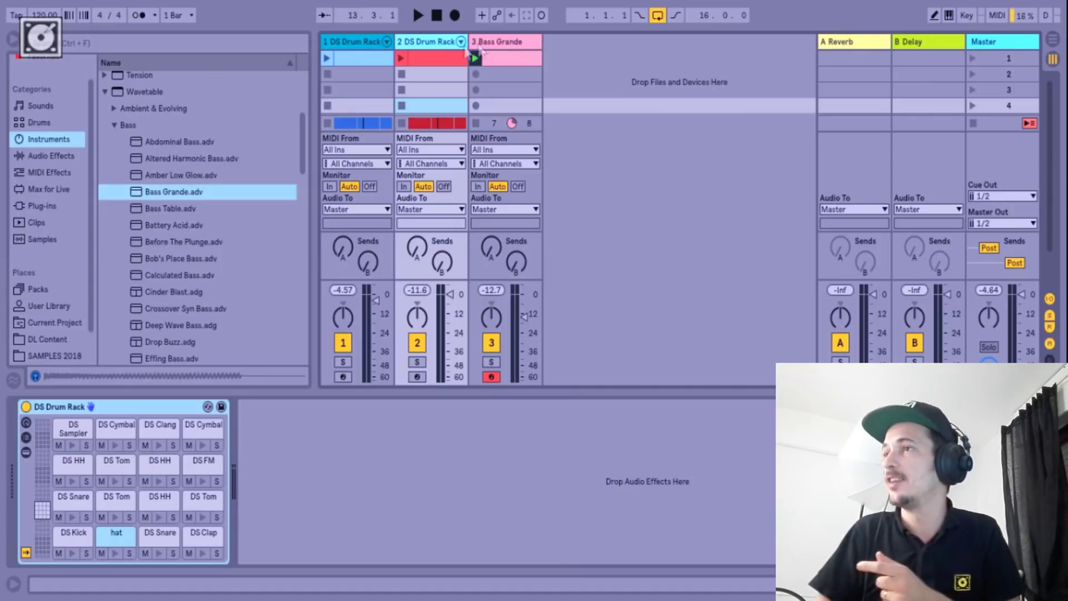
key(space)
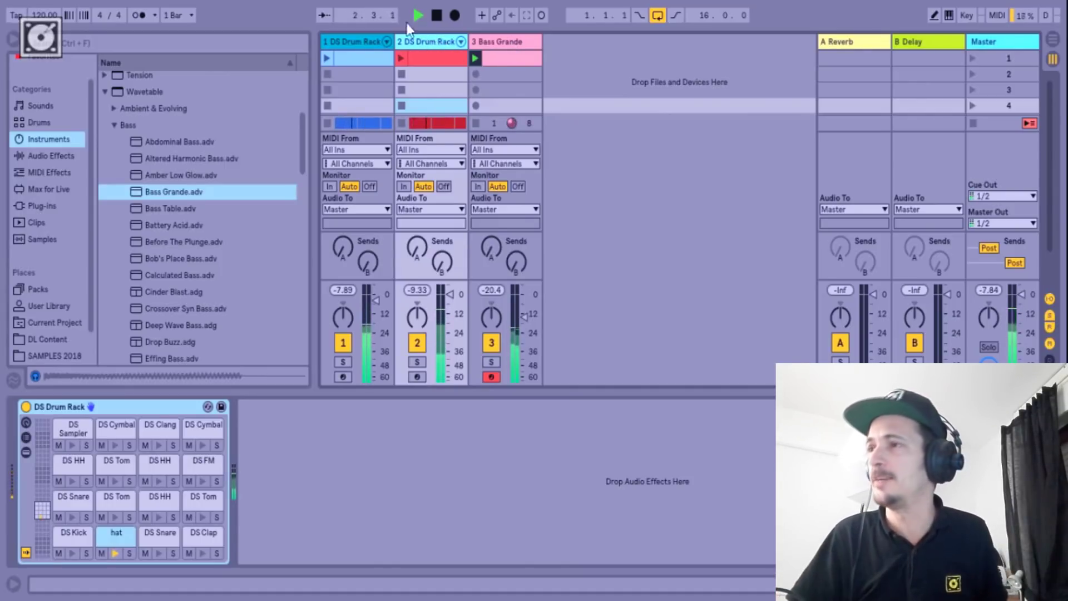
click(491, 343)
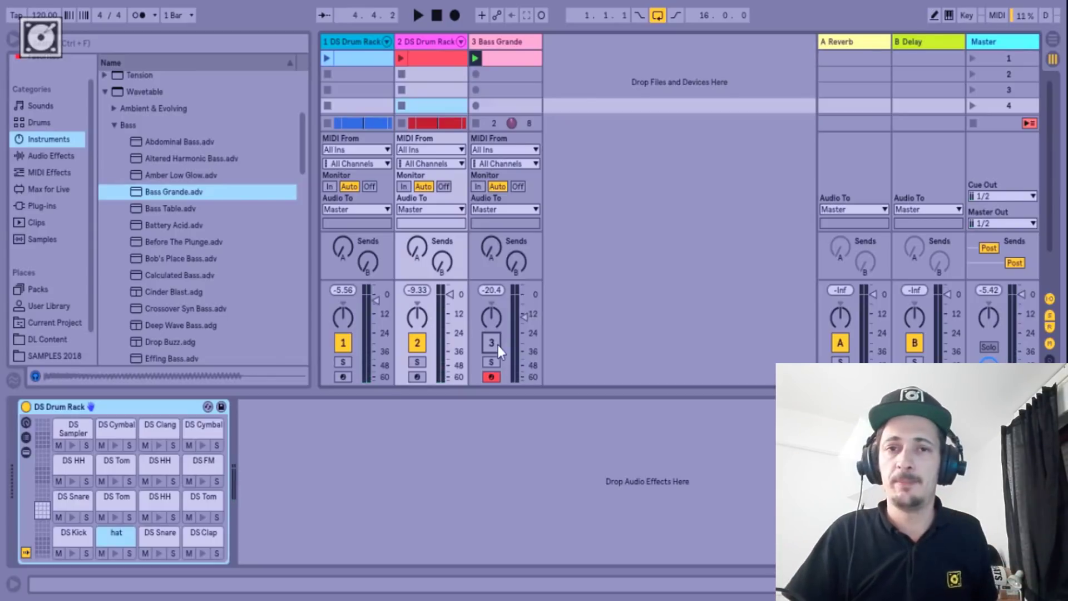
Open the Bass Grande clip's notes during playback and unmute the Bass Grande track
click(530, 42)
key(space)
click(512, 58)
click(492, 180)
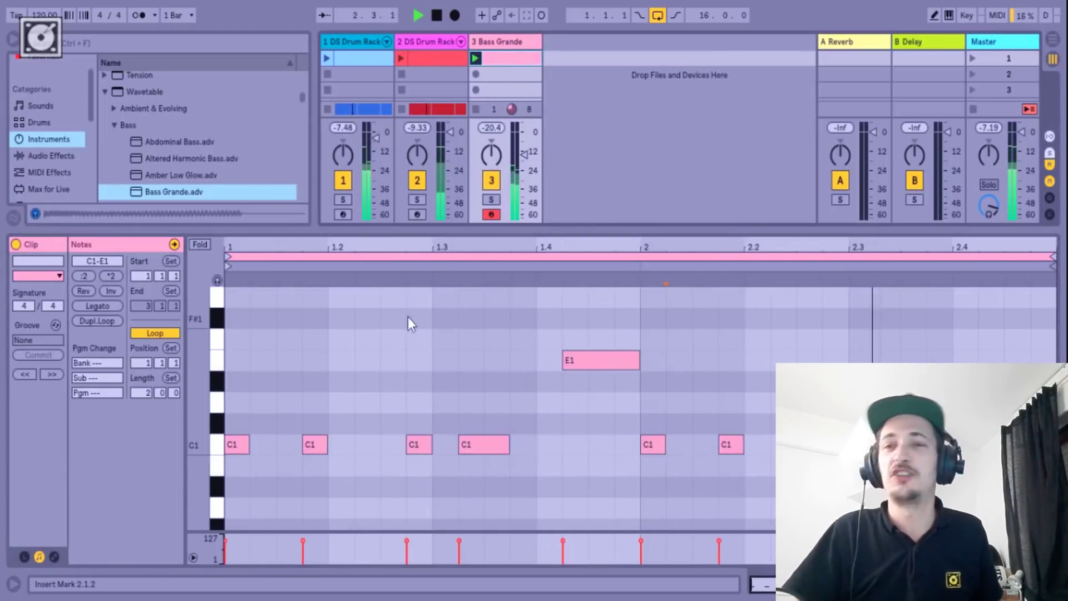
Transpose all notes in the Bass Grande clip up one octave to C2–E2
key(ctrl+a)
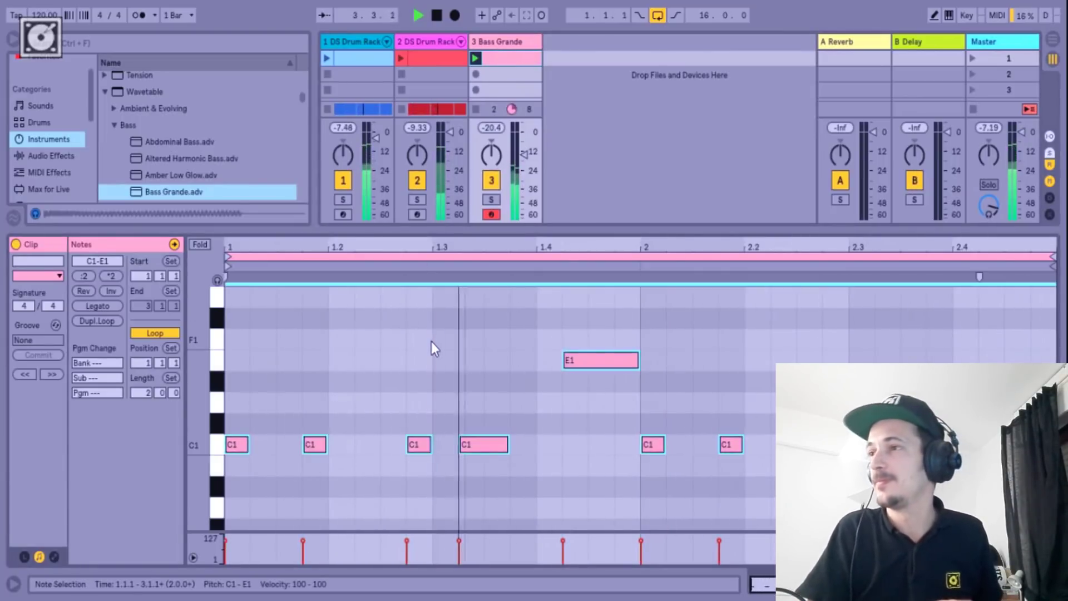
key(shift+Up)
key(shift+Up)
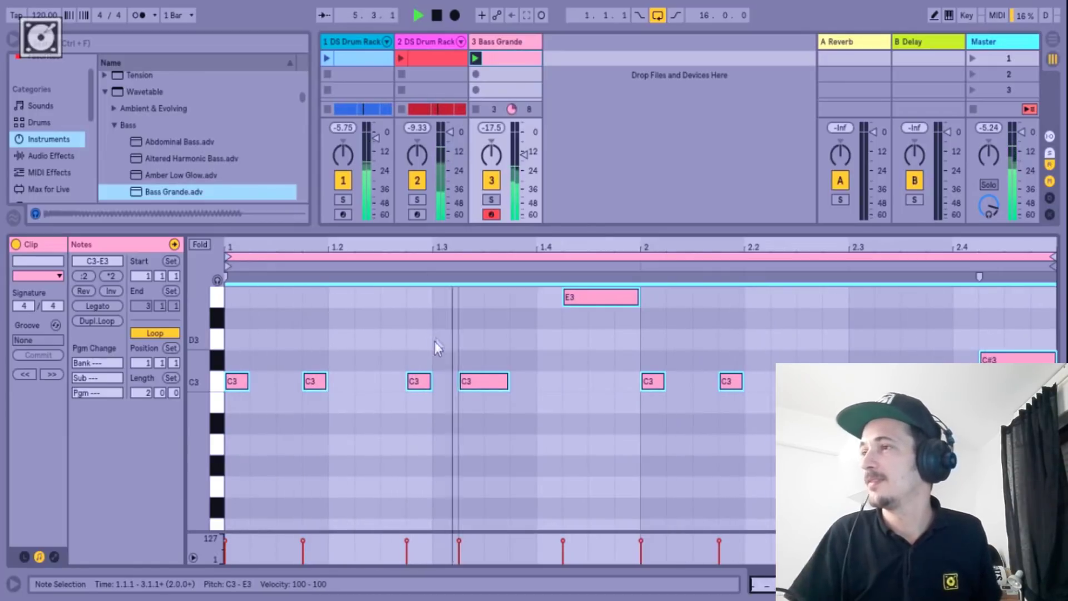
key(shift+Down)
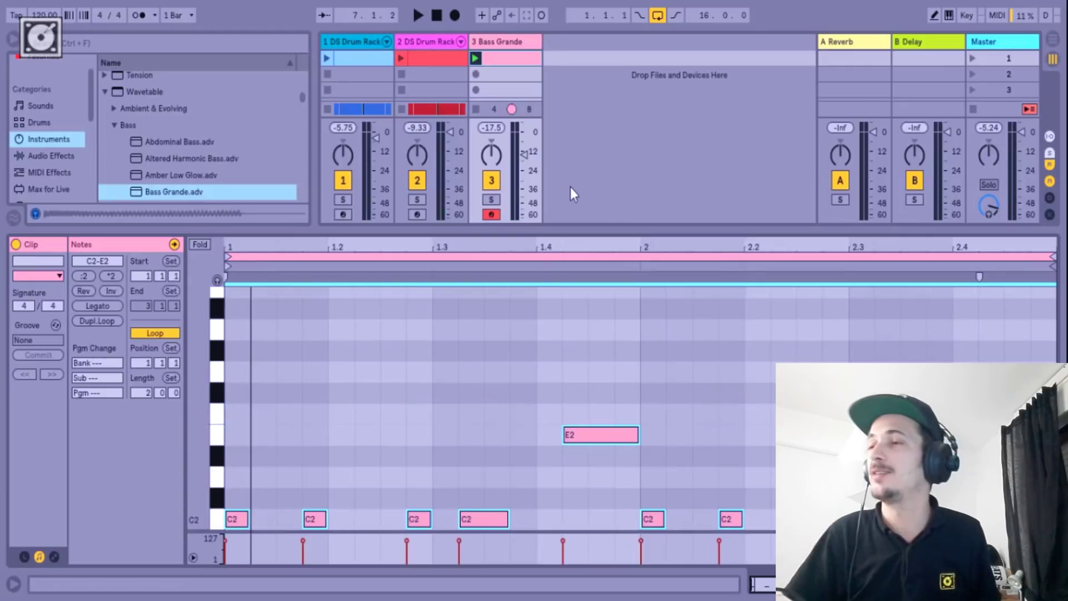
Open the hat clip of the second drum track in the note editor and reduce the editor's height
click(440, 40)
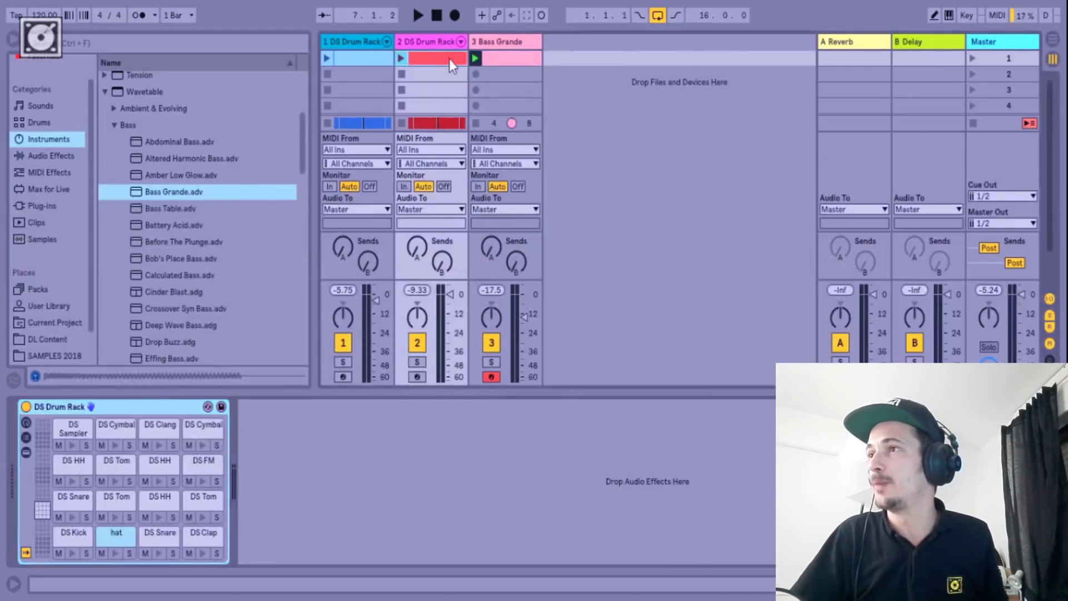
double_click(449, 59)
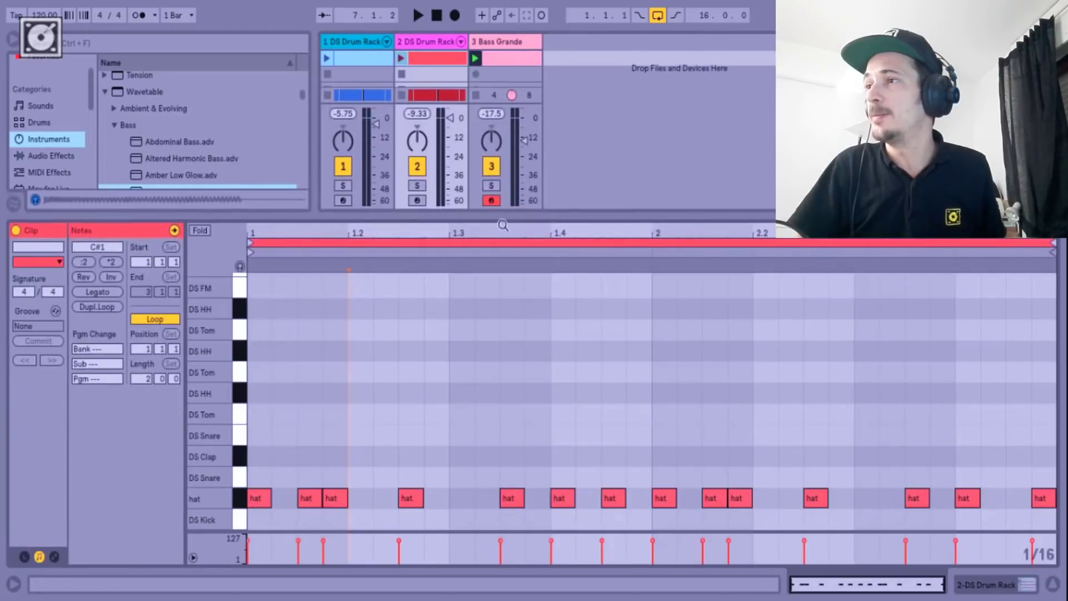
drag(504, 225, 502, 266)
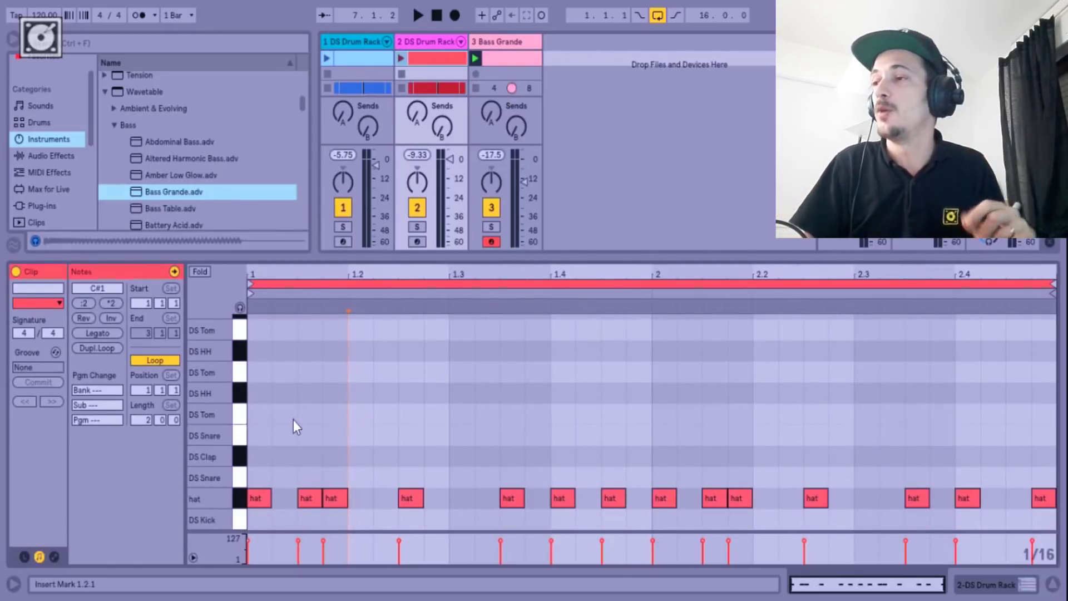
Try an extra hat note at 1.3 in the hat clip and remove it
double_click(462, 500)
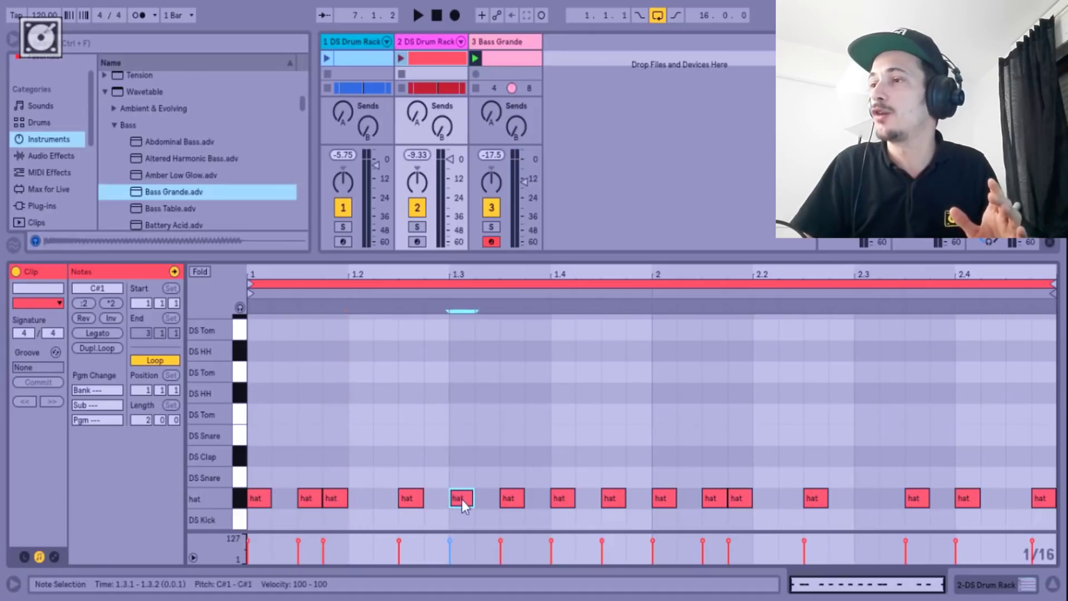
double_click(462, 500)
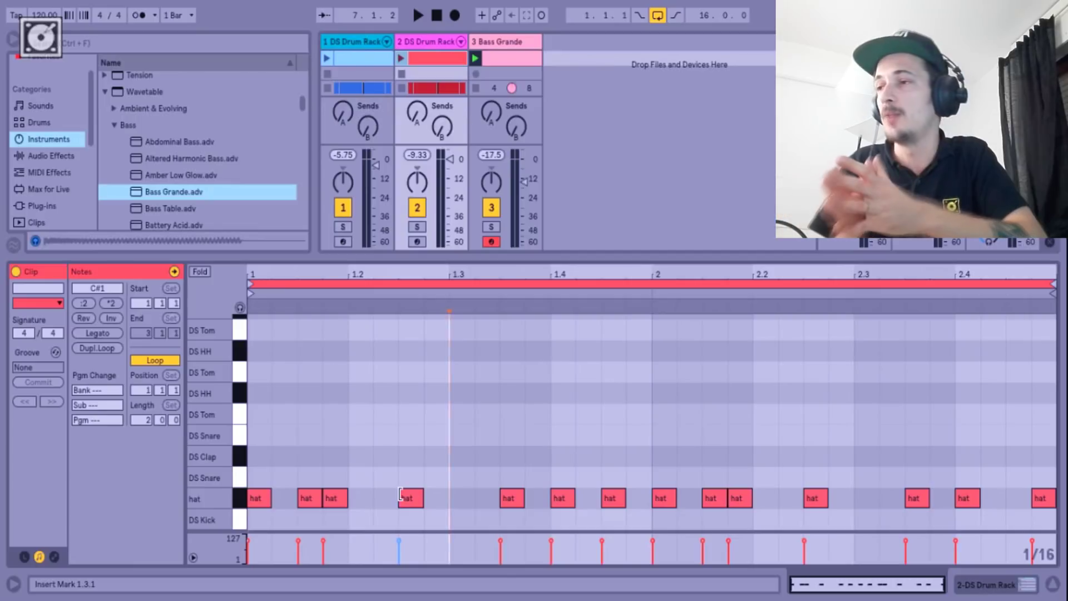
Add the Vocoder audio effect after the drum rack on the second drum track
click(425, 41)
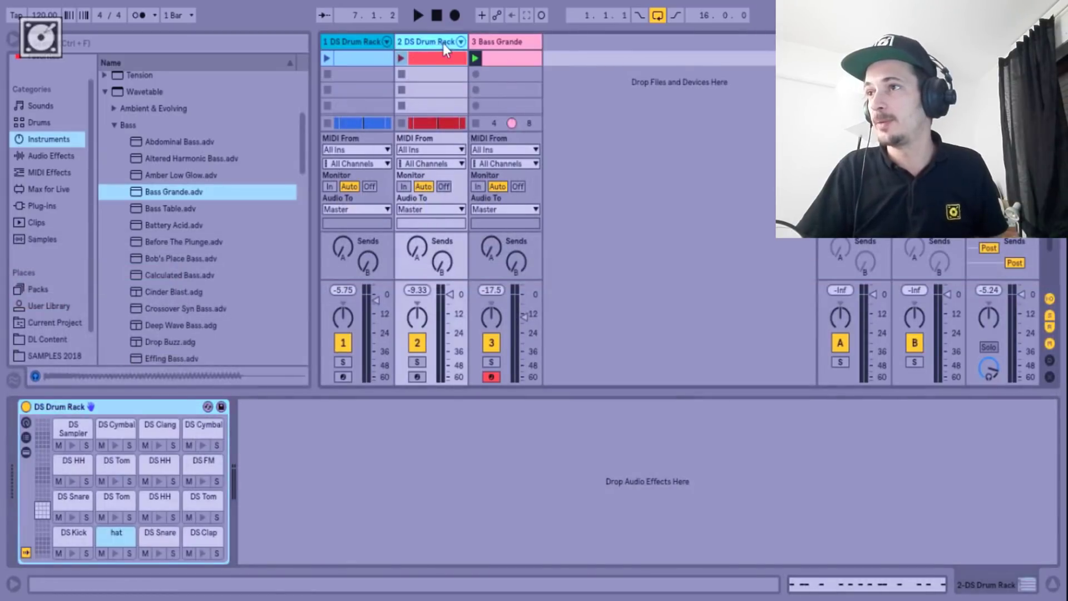
scroll(81, 280, up, 1)
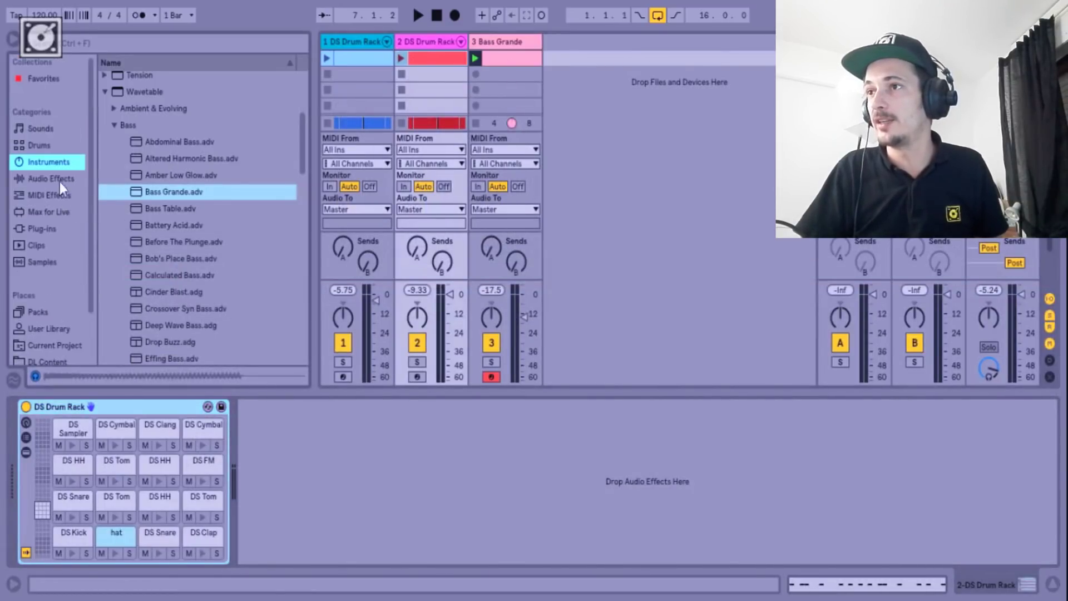
click(51, 178)
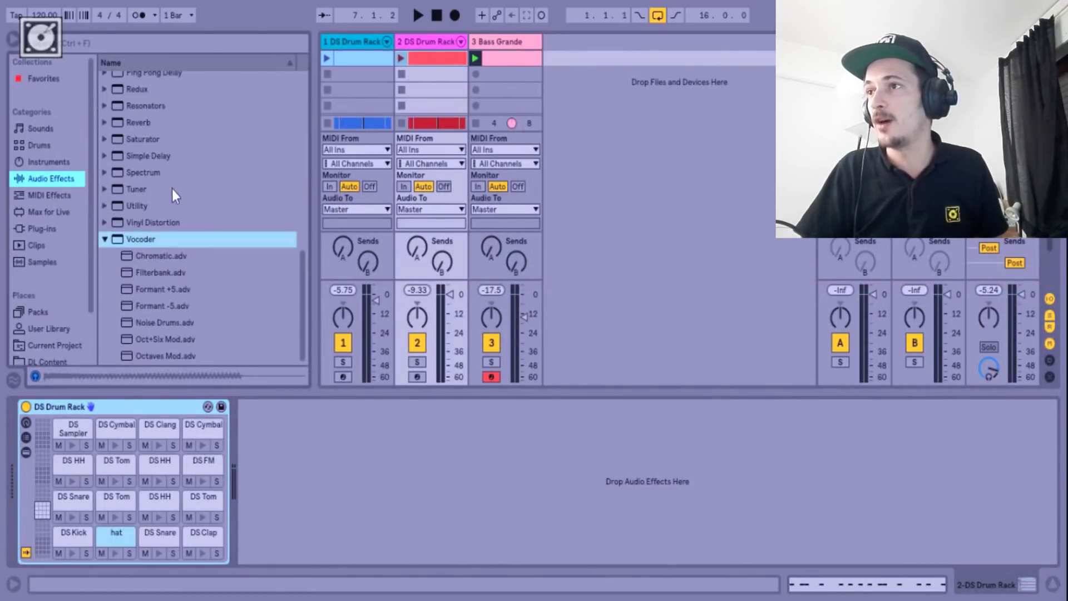
click(114, 238)
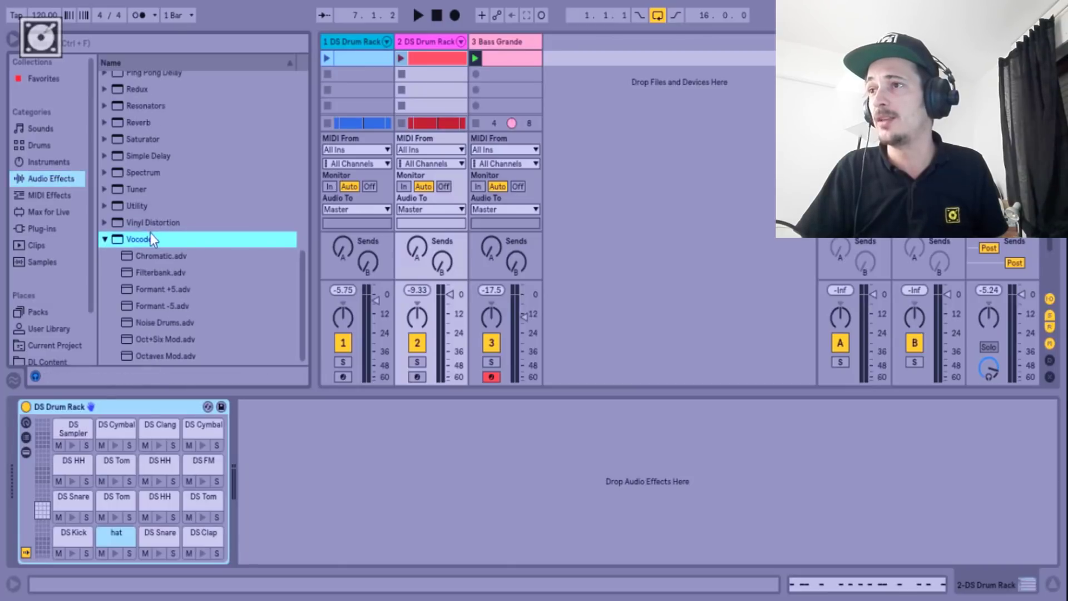
click(105, 239)
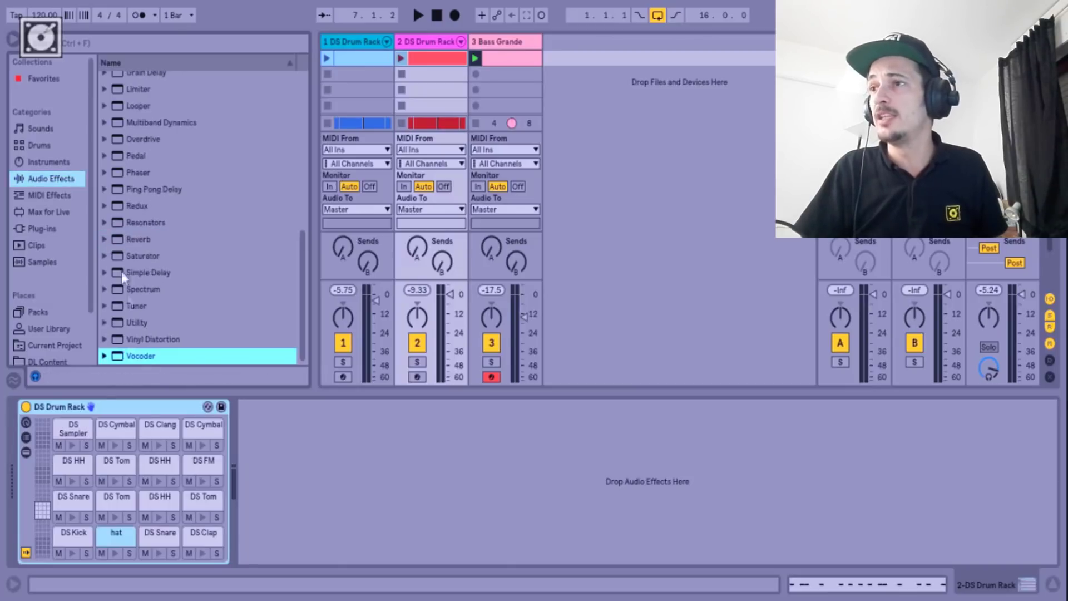
click(106, 353)
drag(145, 243, 292, 426)
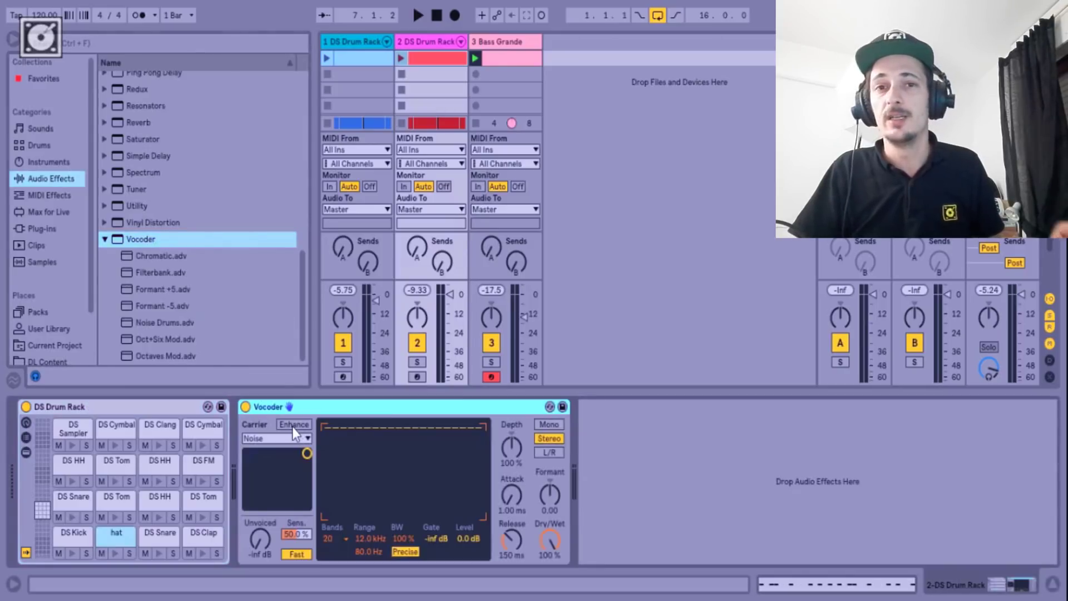
Compare the hats with the Vocoder bypassed and active during playback, leaving the effect on
click(245, 407)
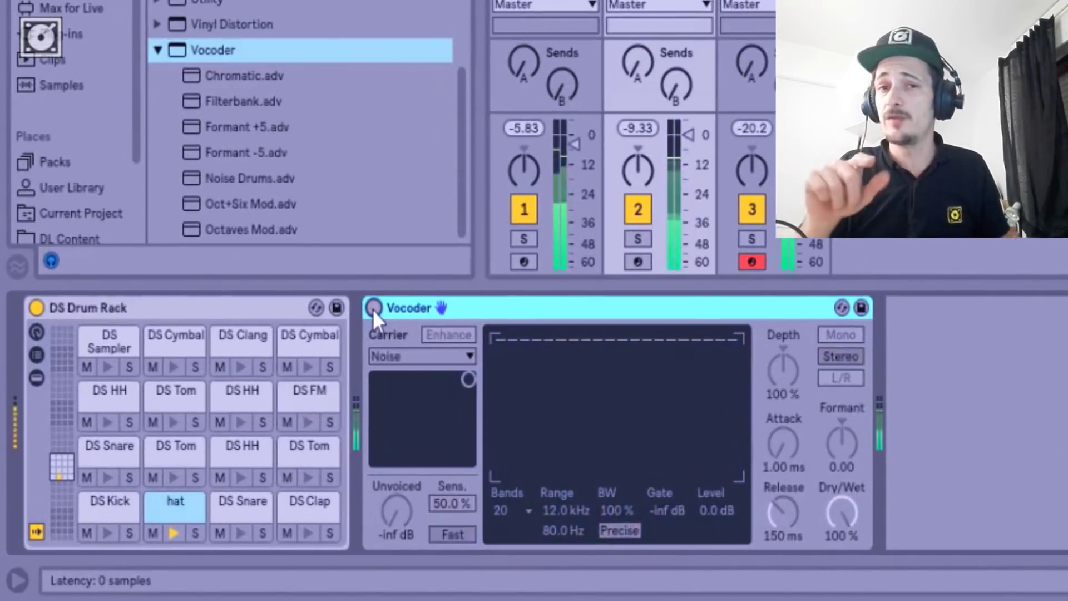
click(373, 308)
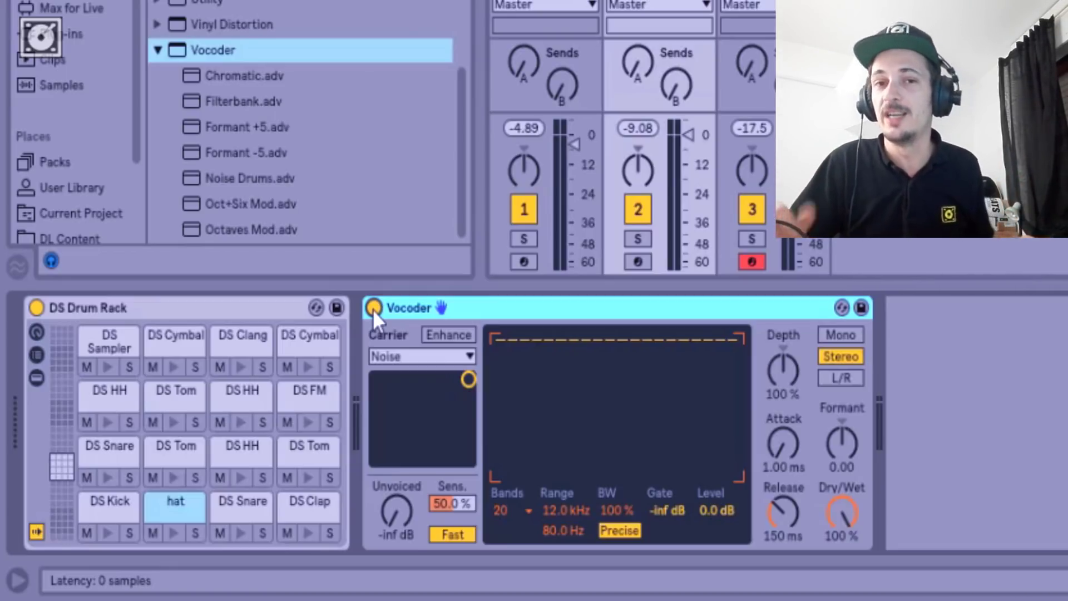
key(space)
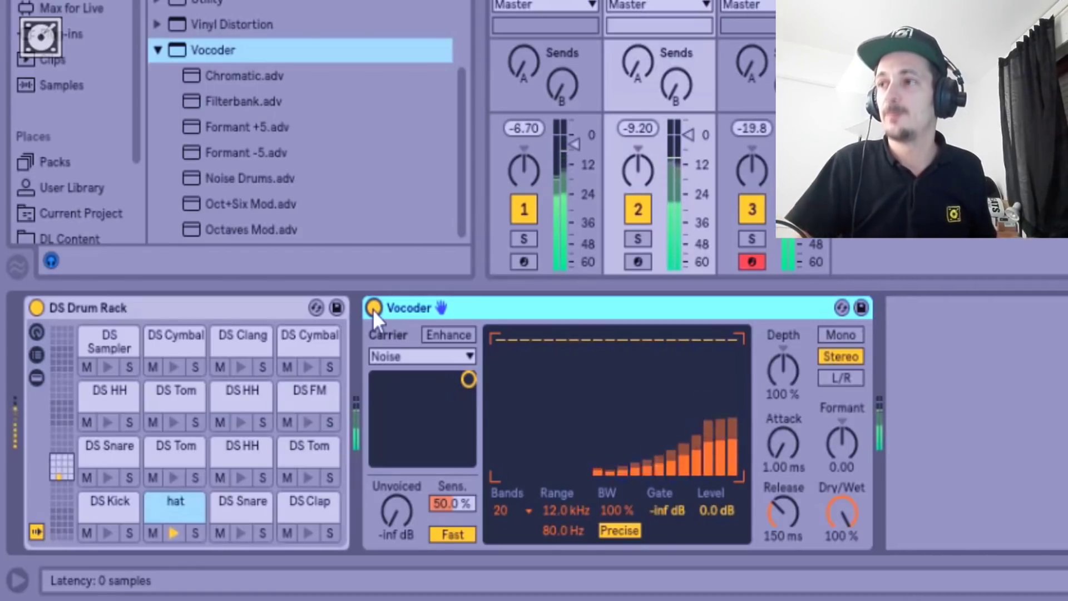
click(373, 308)
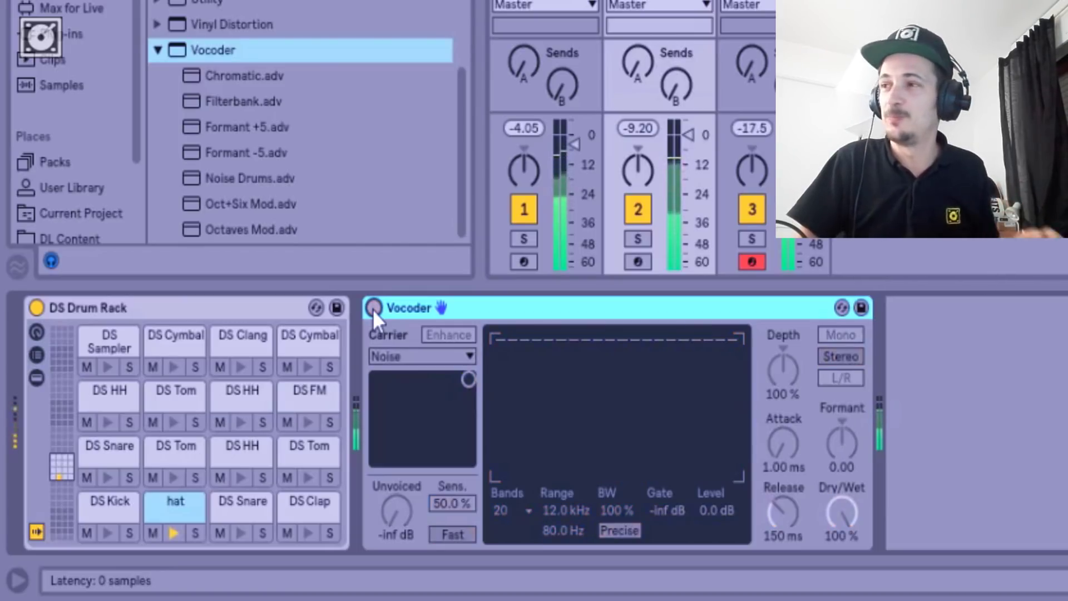
click(374, 308)
key(space)
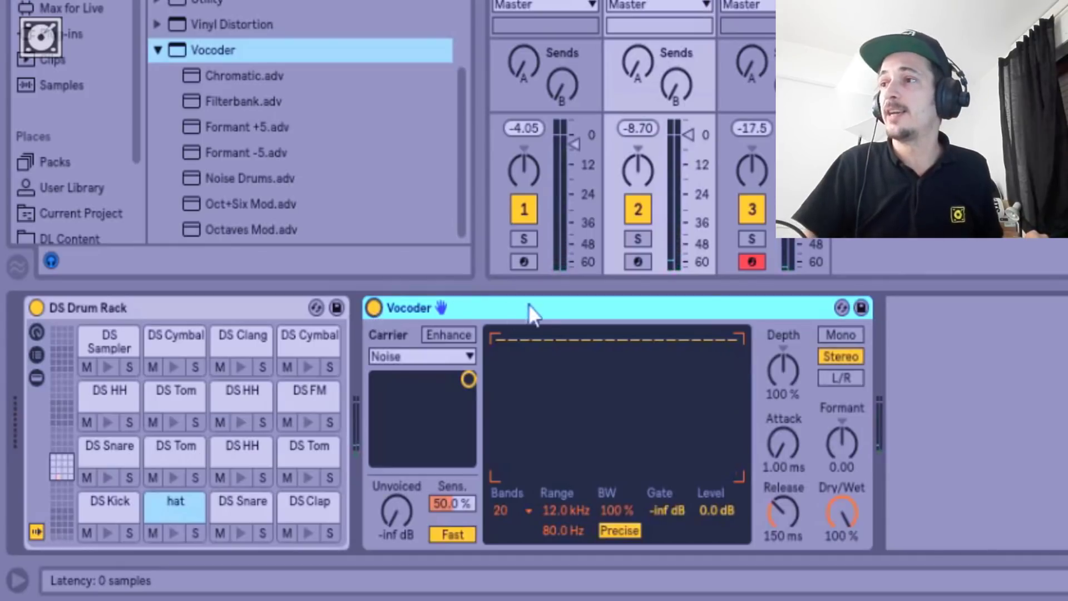
Enable Enhance for the Vocoder's Noise carrier and set Dry/Wet to 93.5 %
click(429, 353)
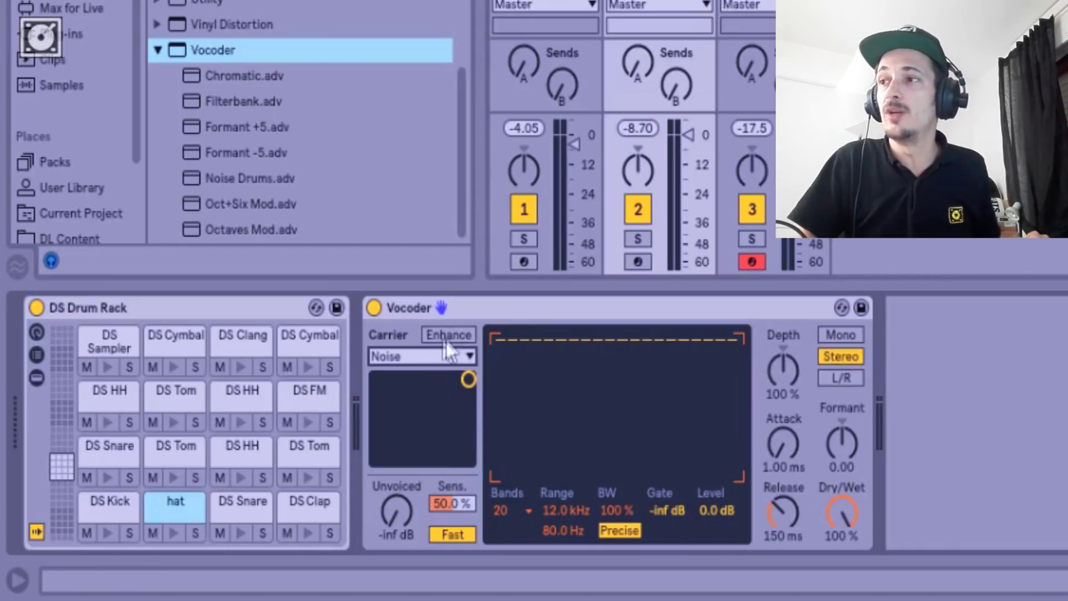
click(450, 335)
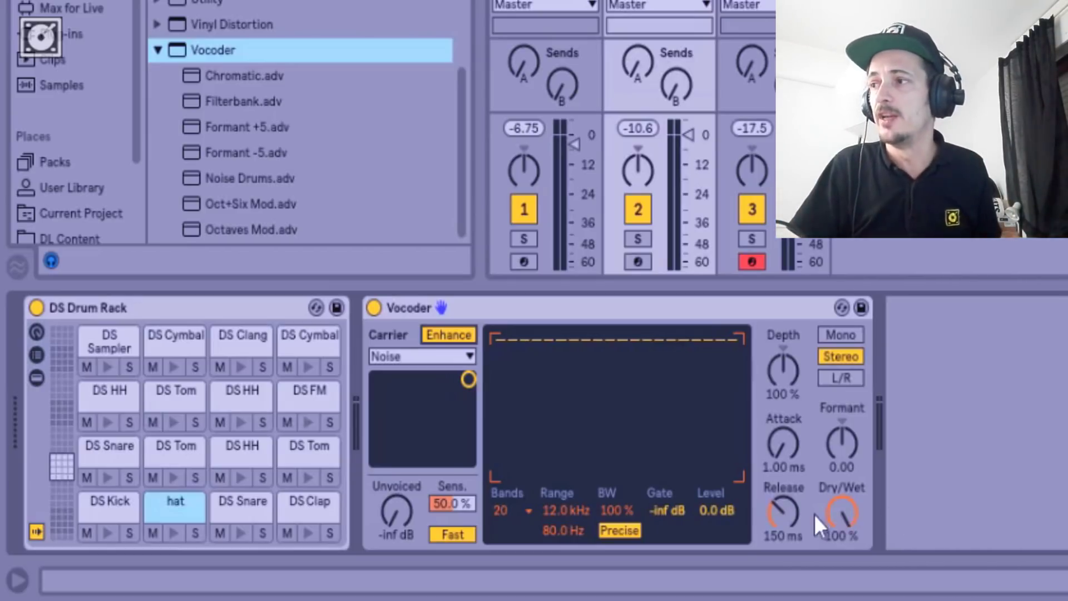
click(850, 510)
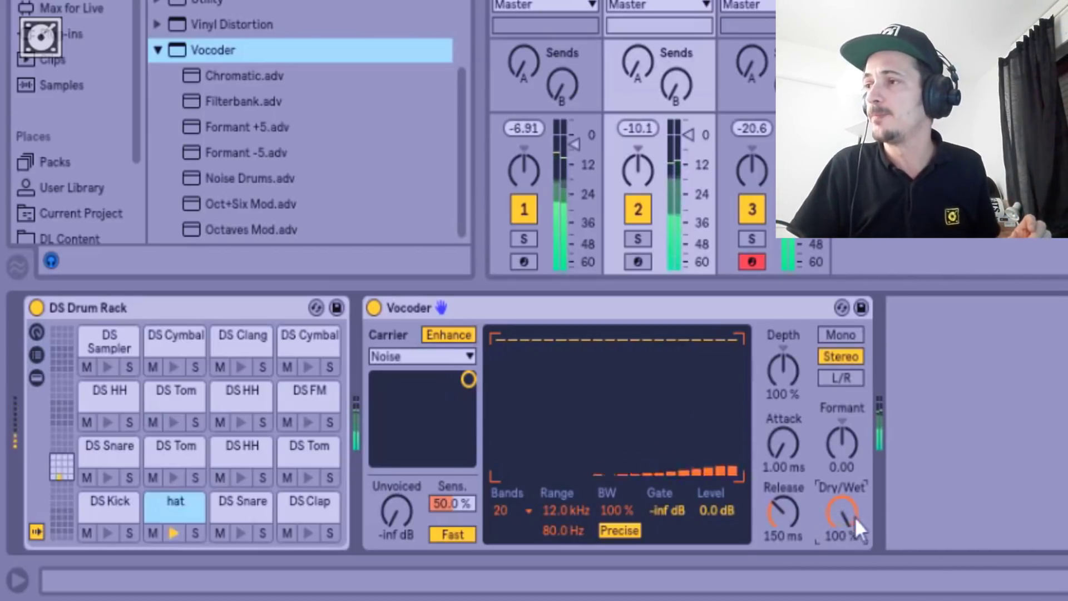
drag(843, 520, 843, 557)
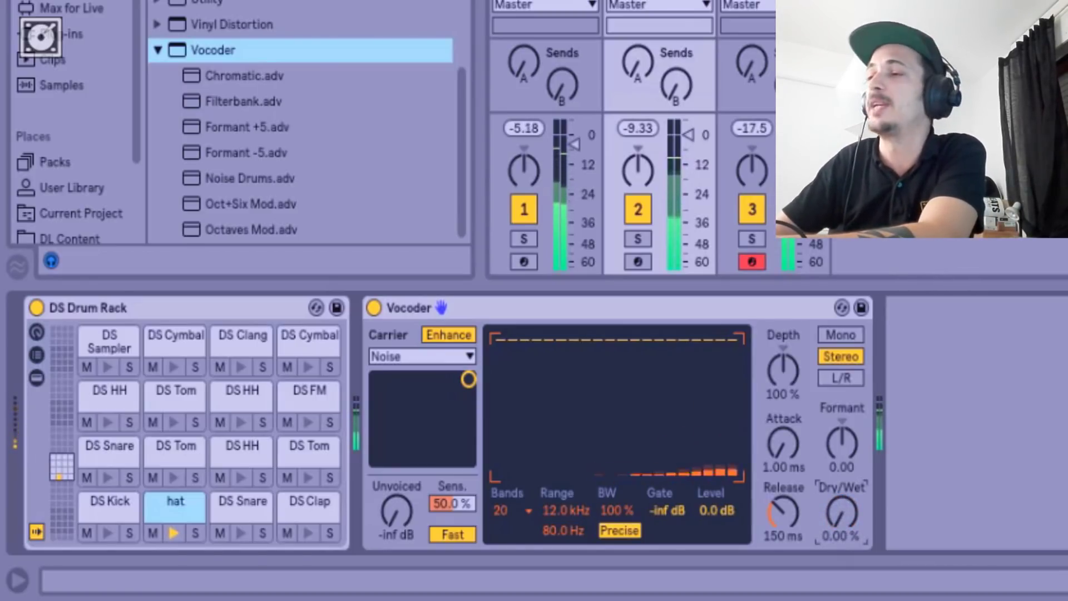
mouse_move(843, 520)
mouse_down()
mouse_move(843, 471)
mouse_move(843, 520)
mouse_up()
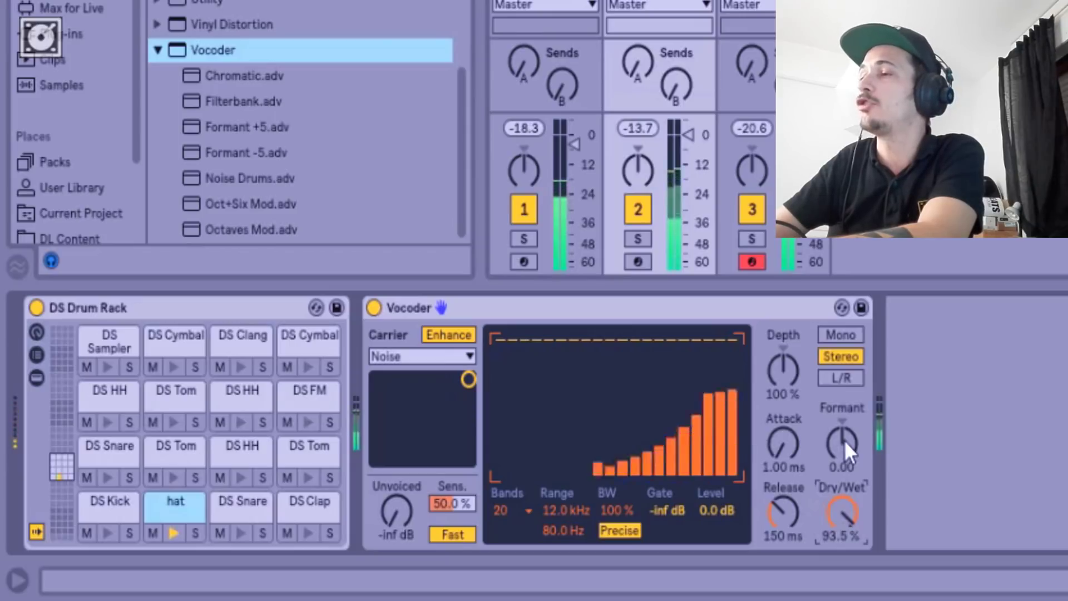
Set the Vocoder's Formant to -24.6 and its Unvoiced level to -17 dB
drag(844, 442, 843, 496)
drag(391, 523, 390, 491)
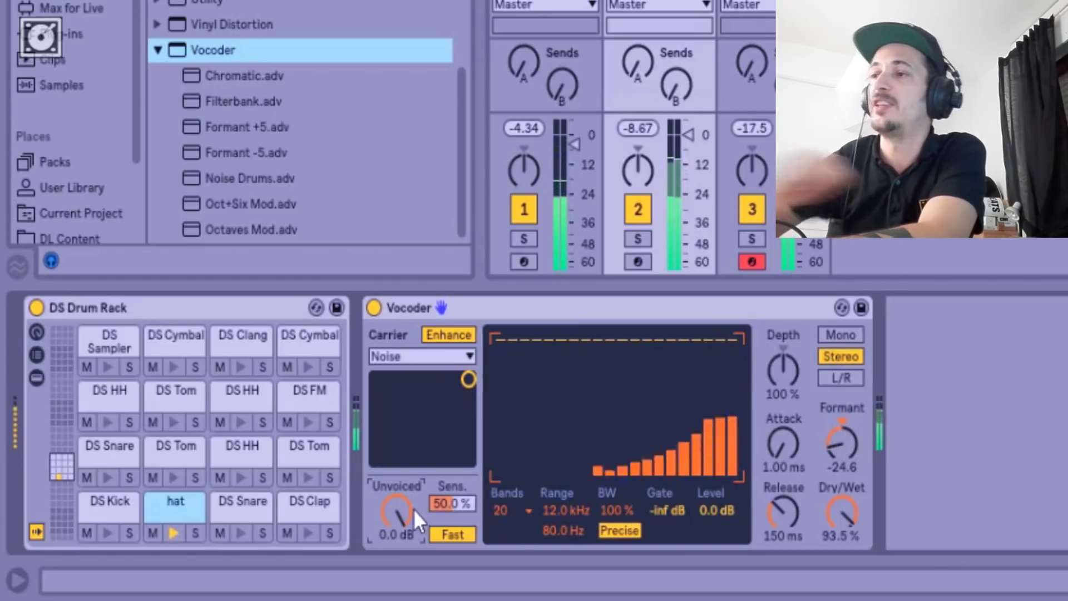
mouse_move(403, 510)
mouse_down()
mouse_move(403, 527)
mouse_move(404, 510)
mouse_up()
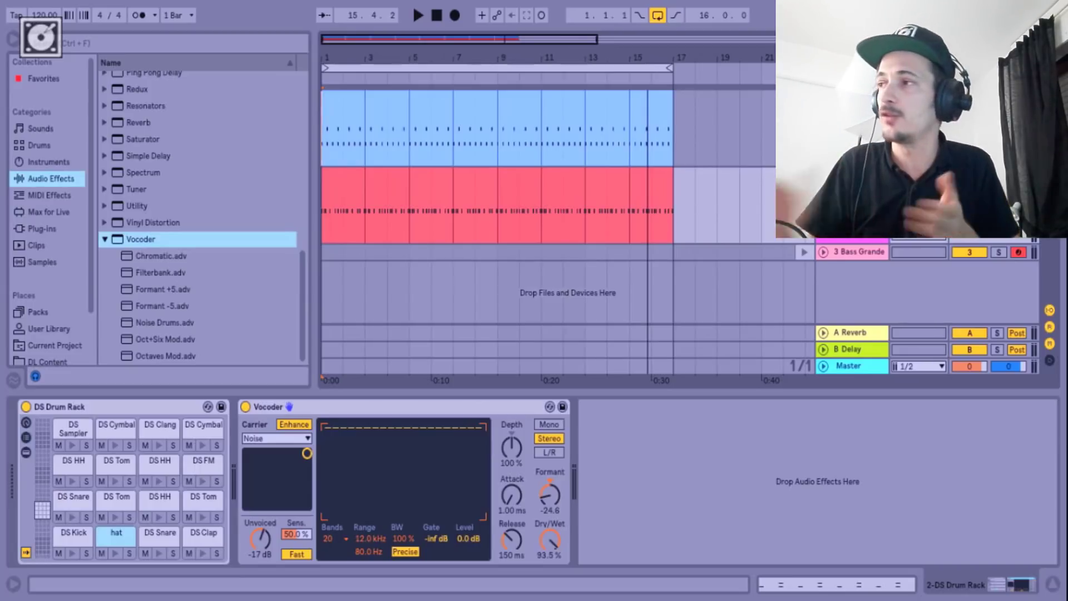
Show automation in the arrangement and choose the Vocoder's Formant Shift as the second drum track's automation parameter
click(859, 172)
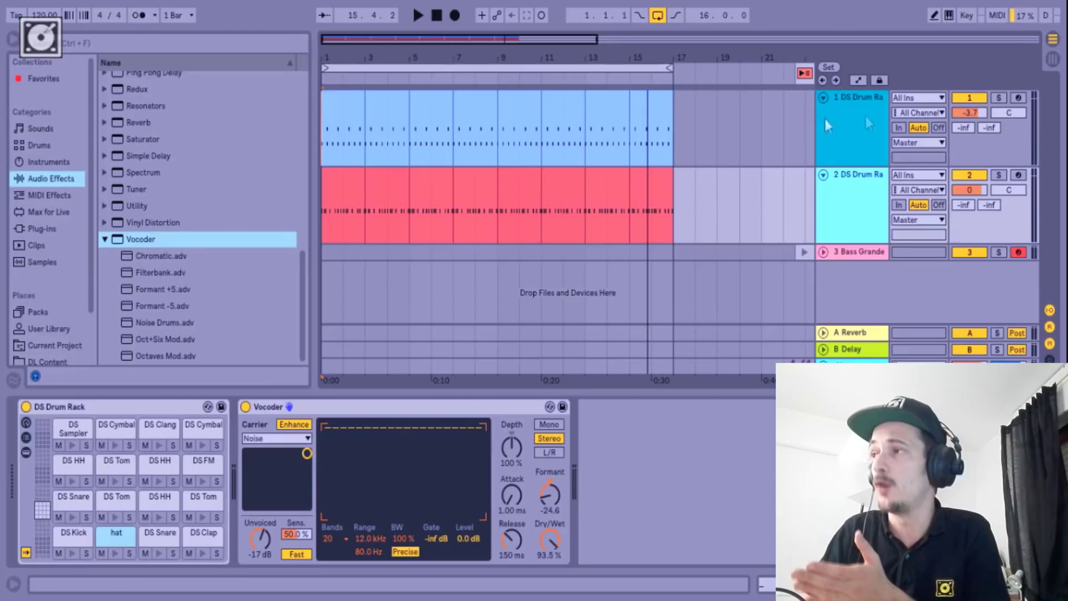
click(858, 81)
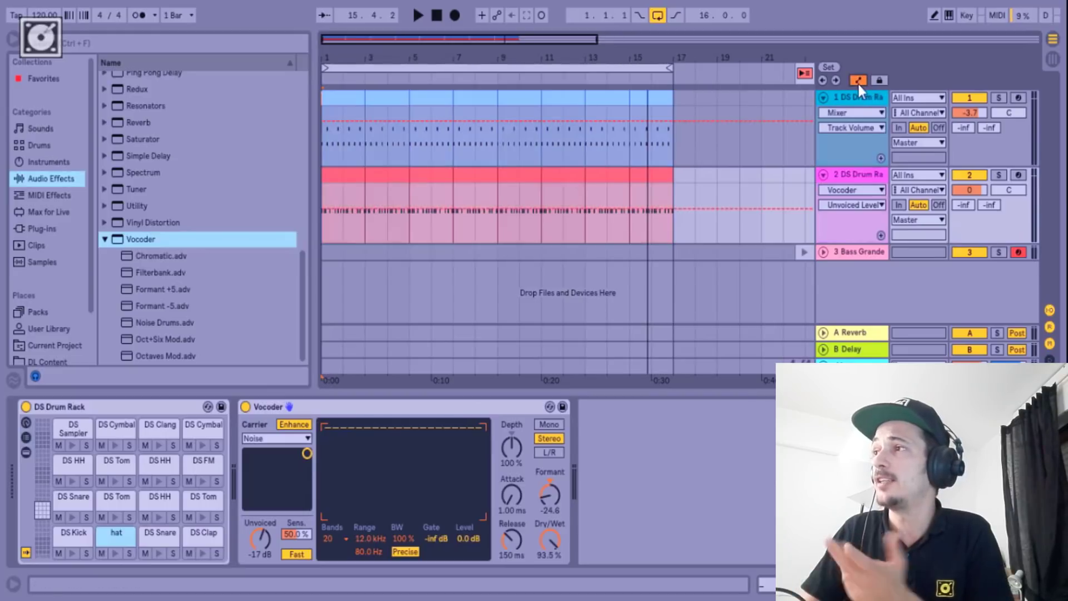
click(853, 175)
click(859, 190)
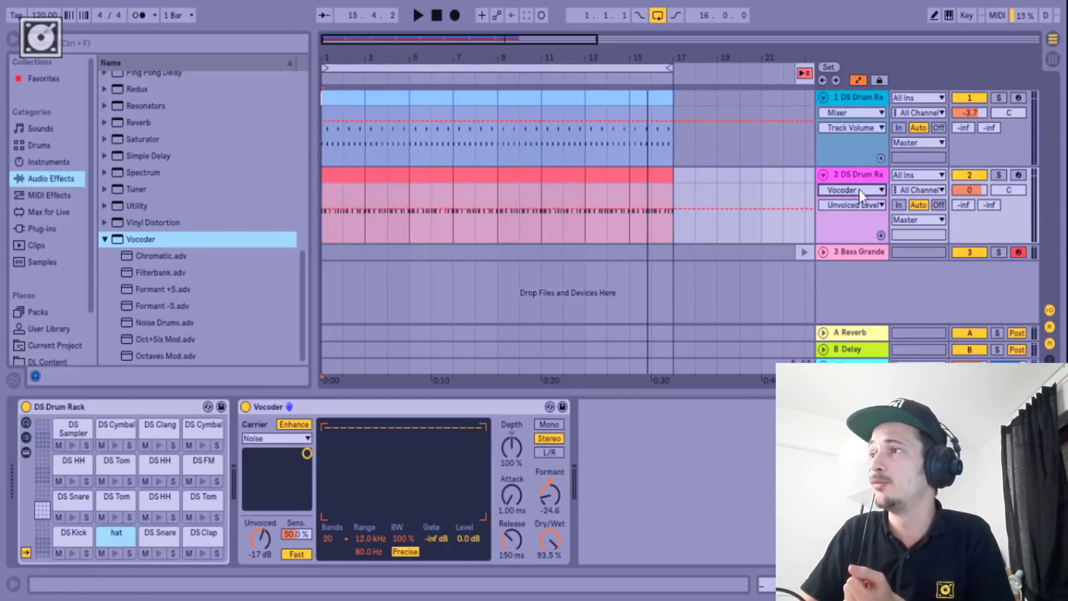
click(859, 205)
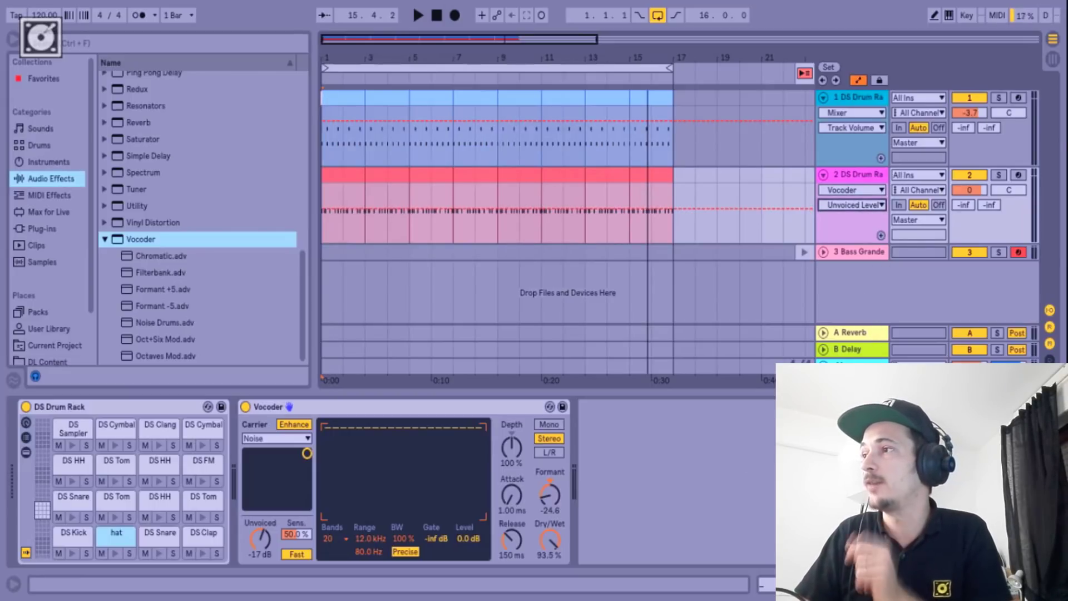
click(863, 260)
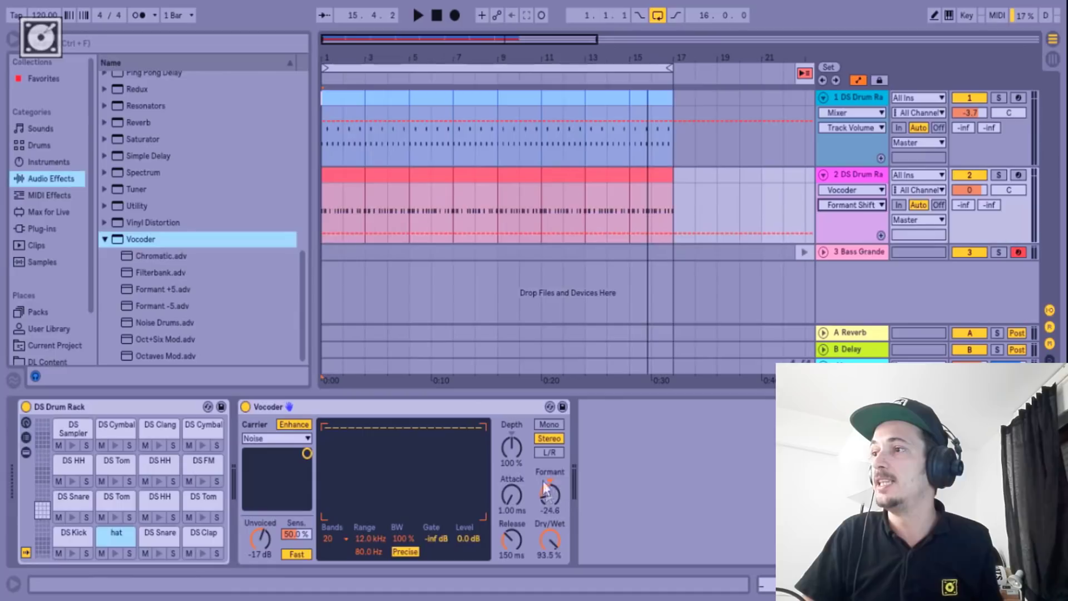
Draw a Formant Shift automation ramp on the second drum track from -36.0 at bar 1 to 36.0 at bar 17 and play it
click(367, 233)
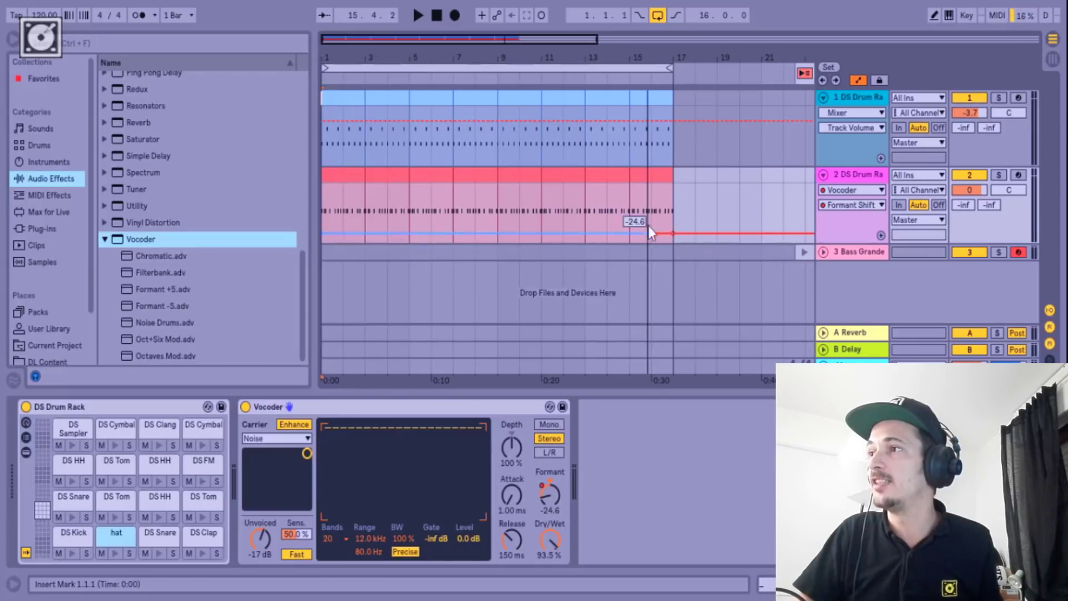
drag(634, 233, 636, 208)
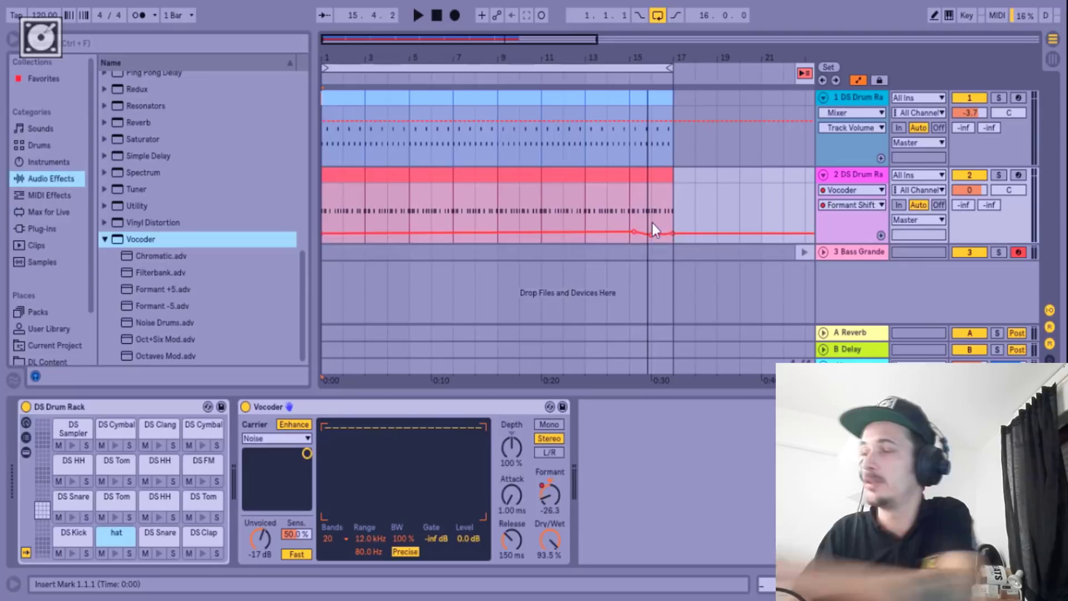
drag(652, 233, 652, 232)
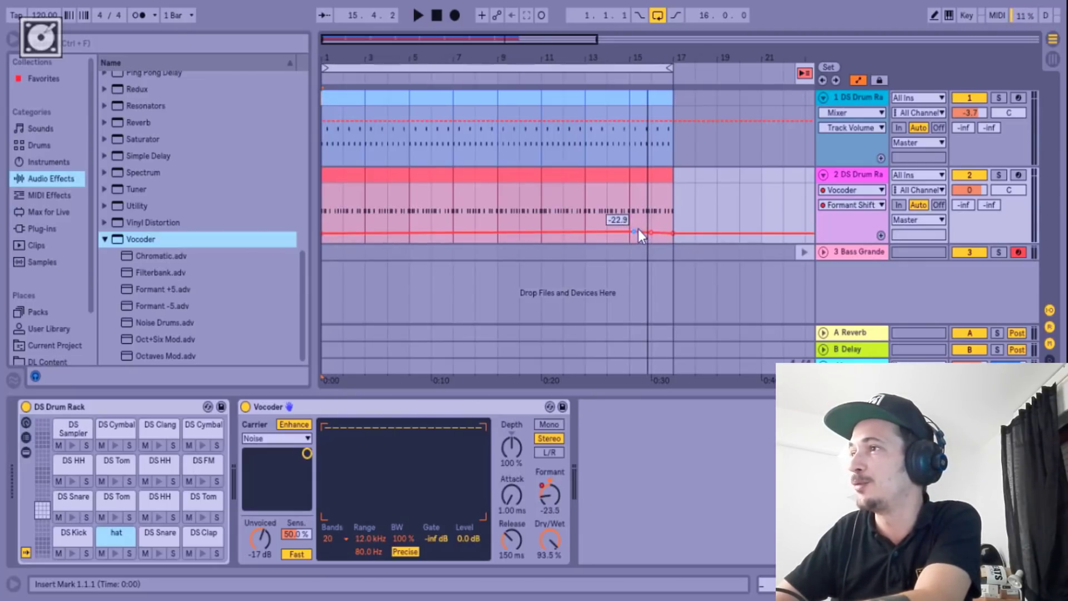
drag(639, 230, 652, 189)
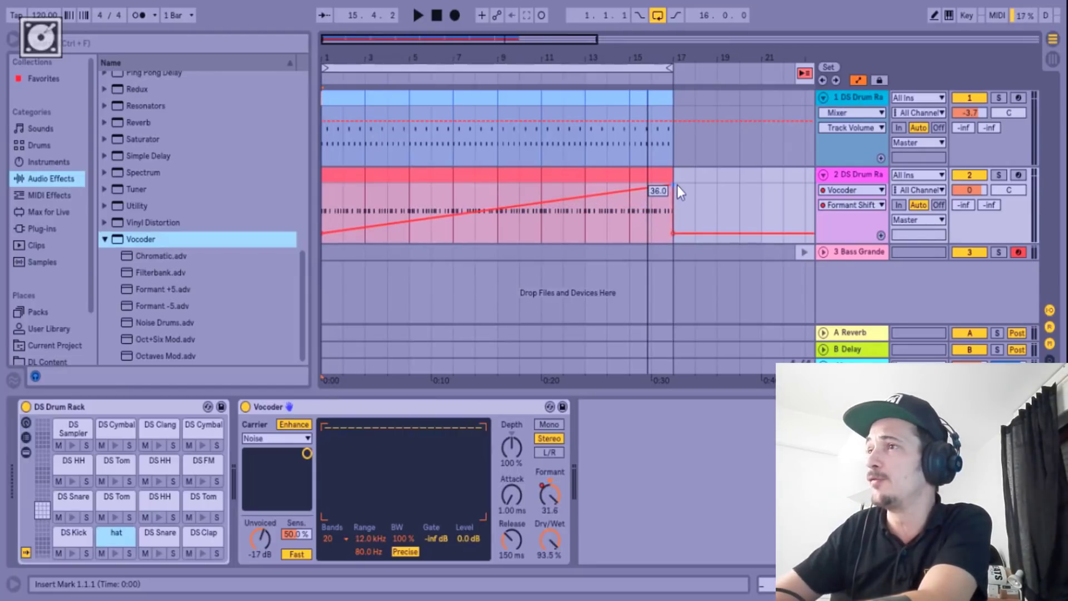
drag(322, 237, 323, 242)
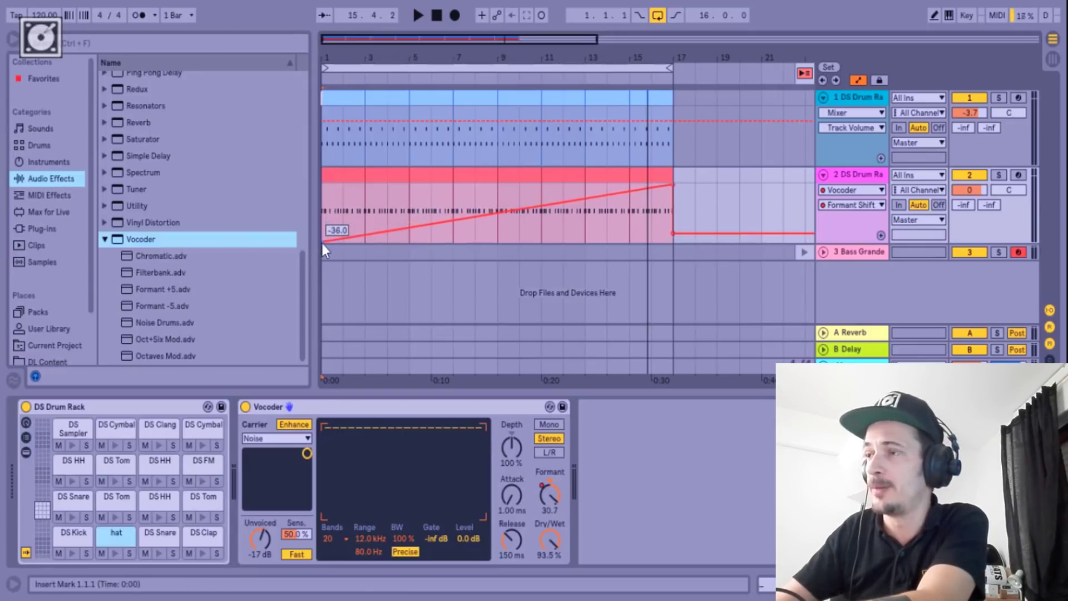
key(space)
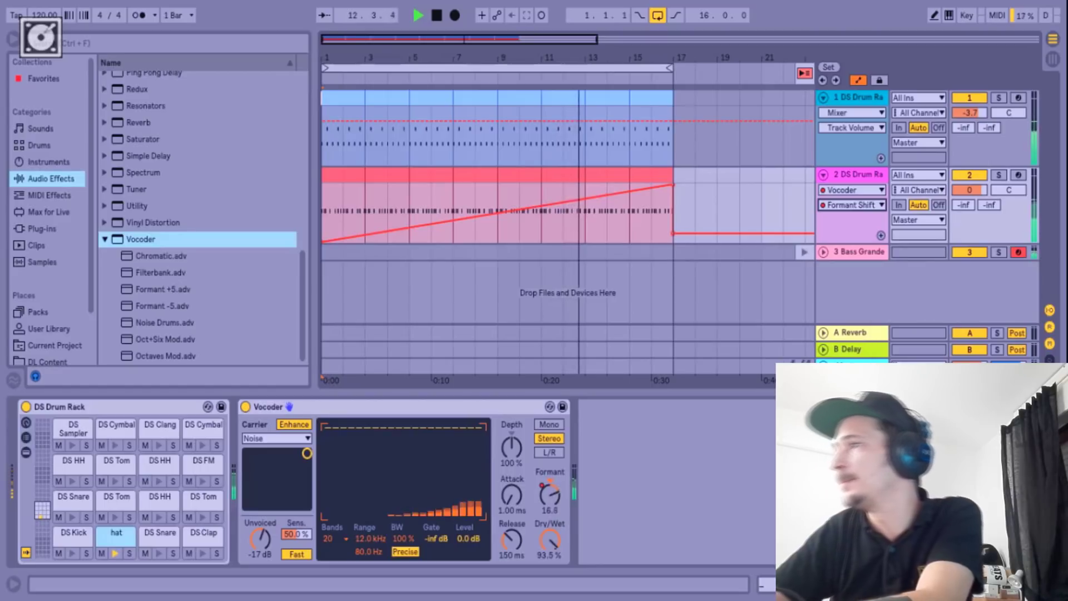
Automate the Vocoder's Dry/Wet to hold at about 22.7 % until bar 9 and rise to its maximum by bar 17
click(550, 540)
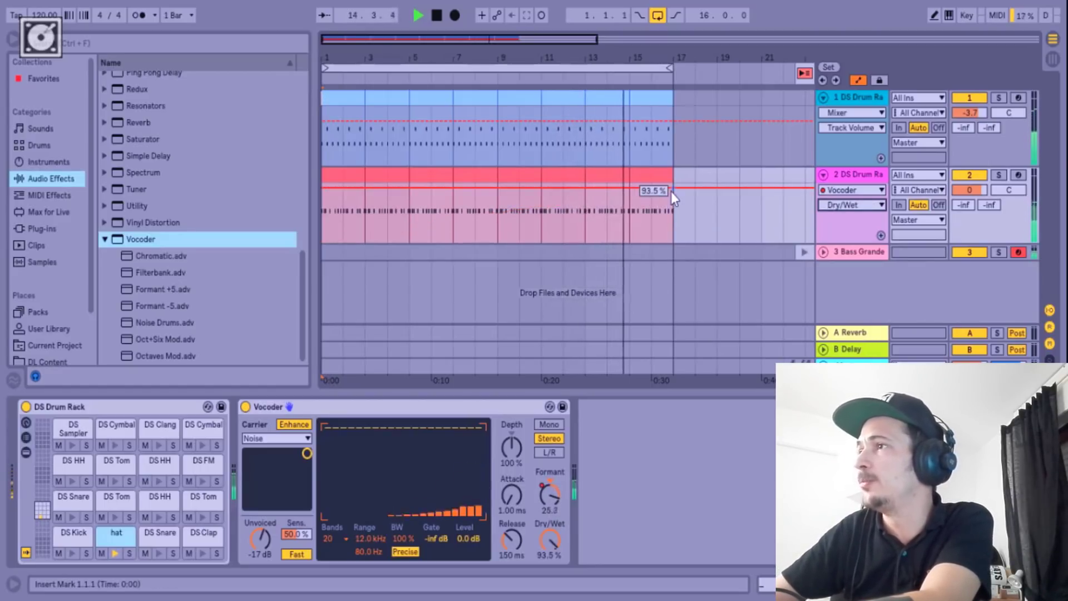
click(651, 188)
drag(651, 189, 497, 229)
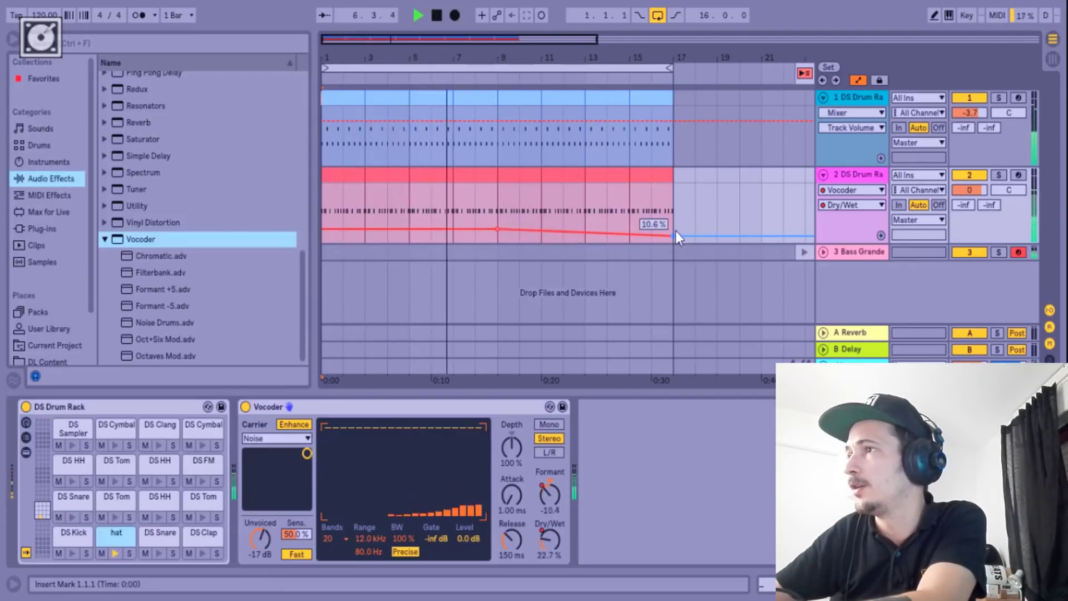
drag(675, 231, 675, 187)
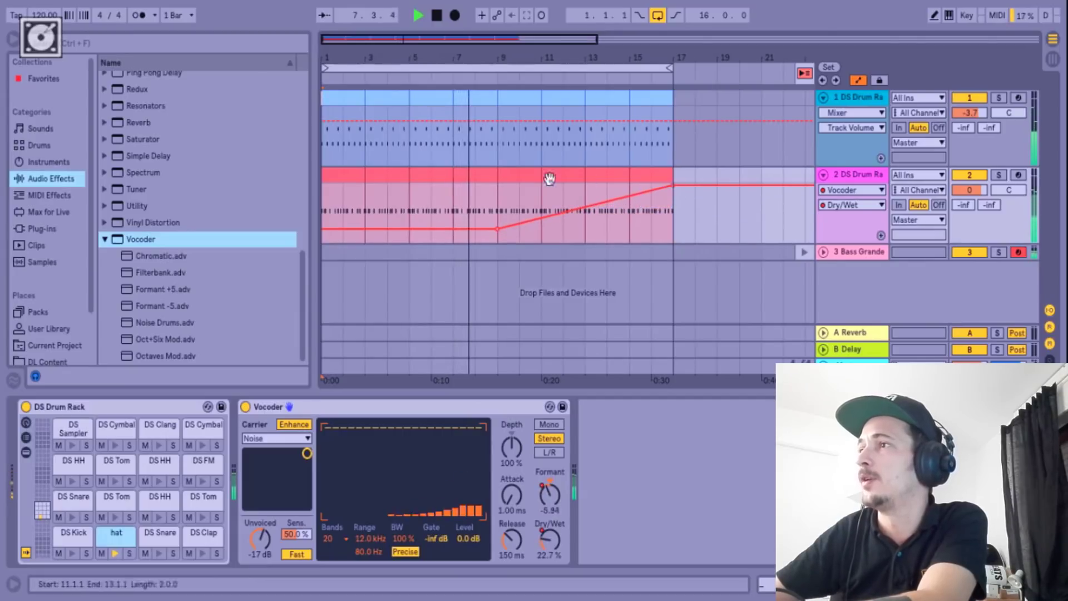
click(522, 187)
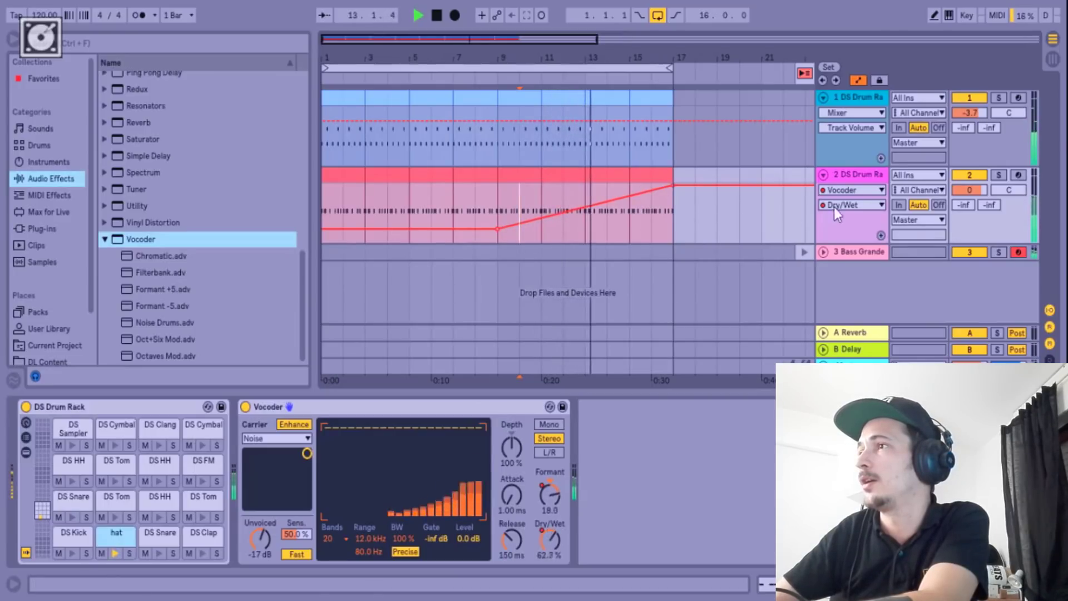
Return to the Formant Shift automation, lower the ramp's end point at bar 17 to just above mid-range, and audition the result
click(862, 204)
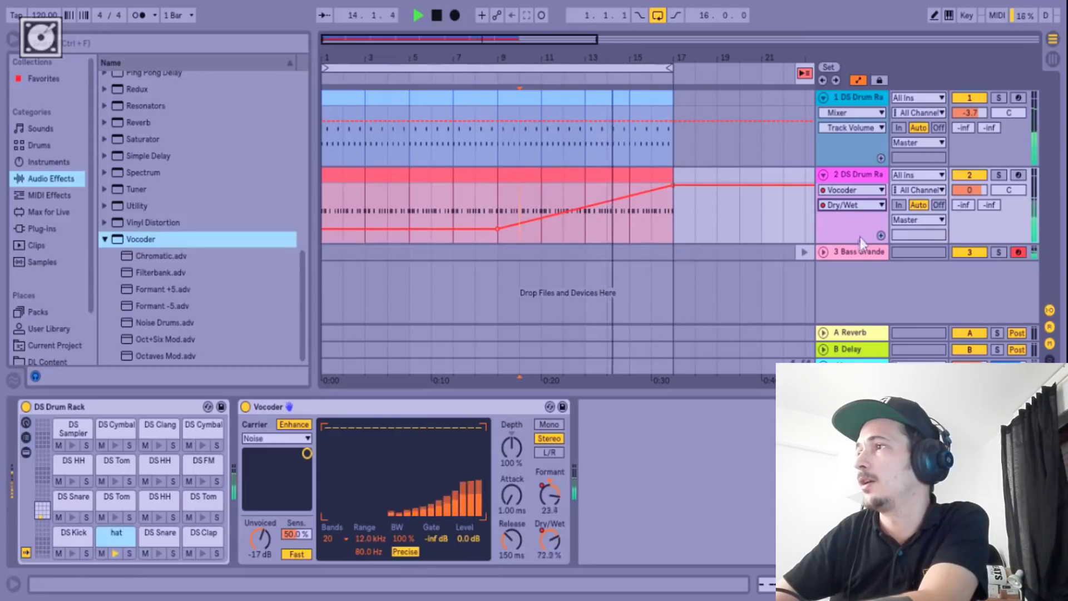
click(852, 261)
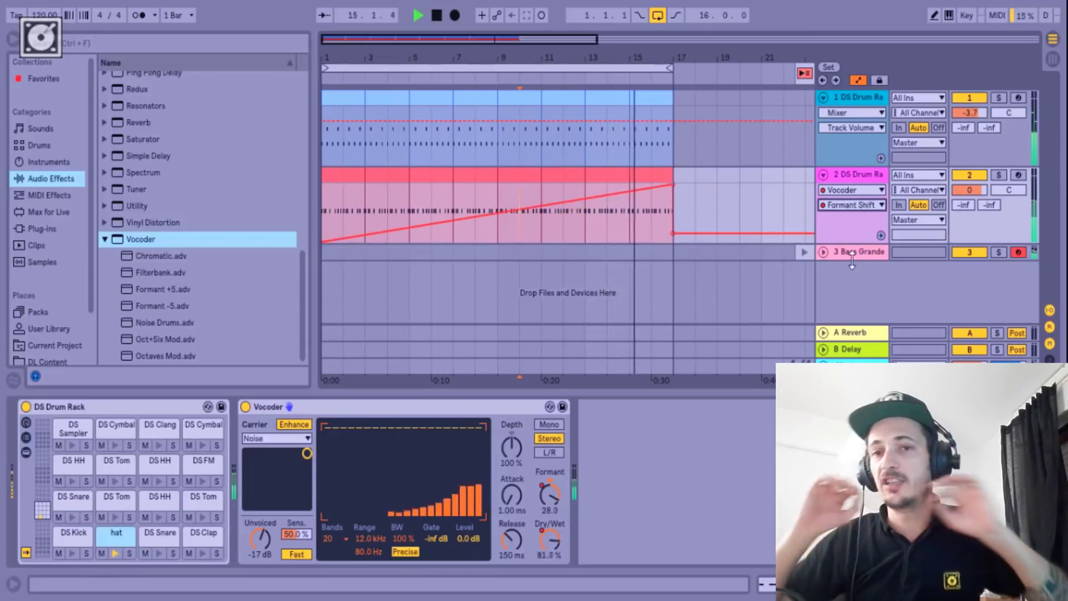
key(space)
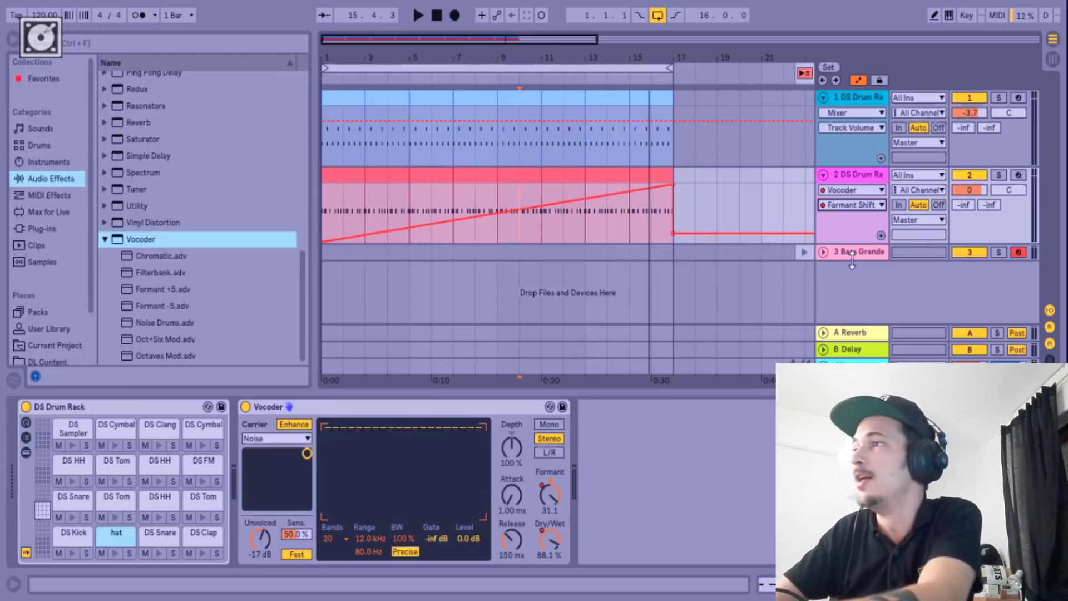
drag(672, 185, 672, 208)
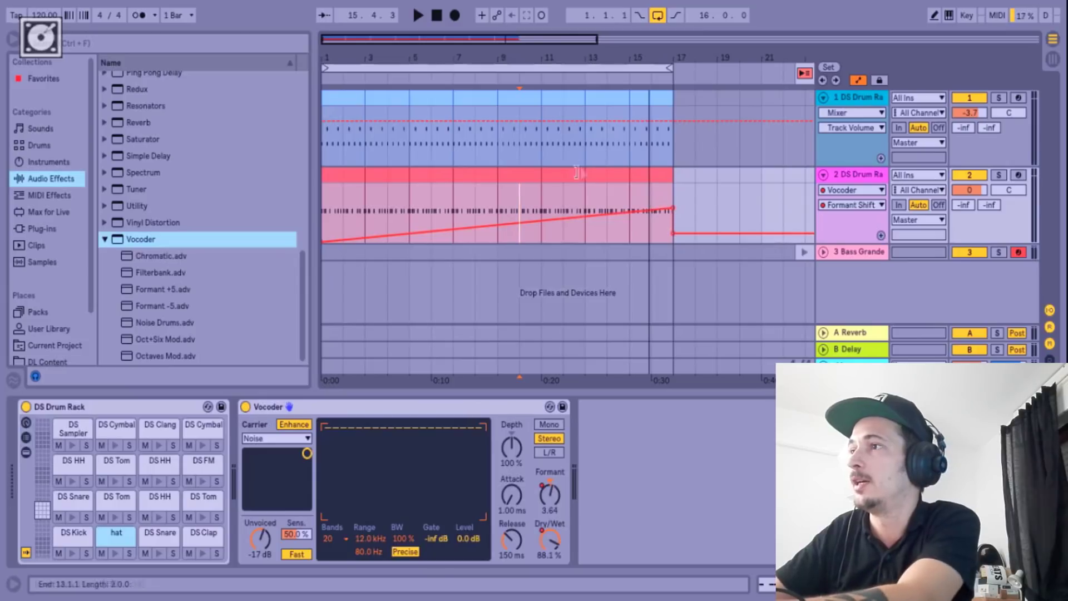
key(space)
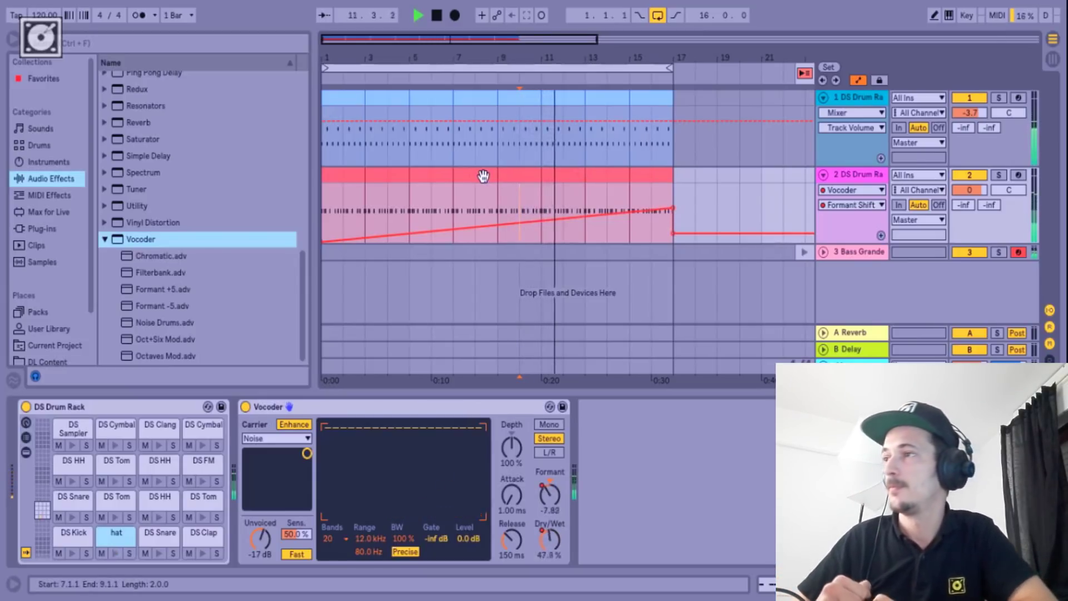
key(space)
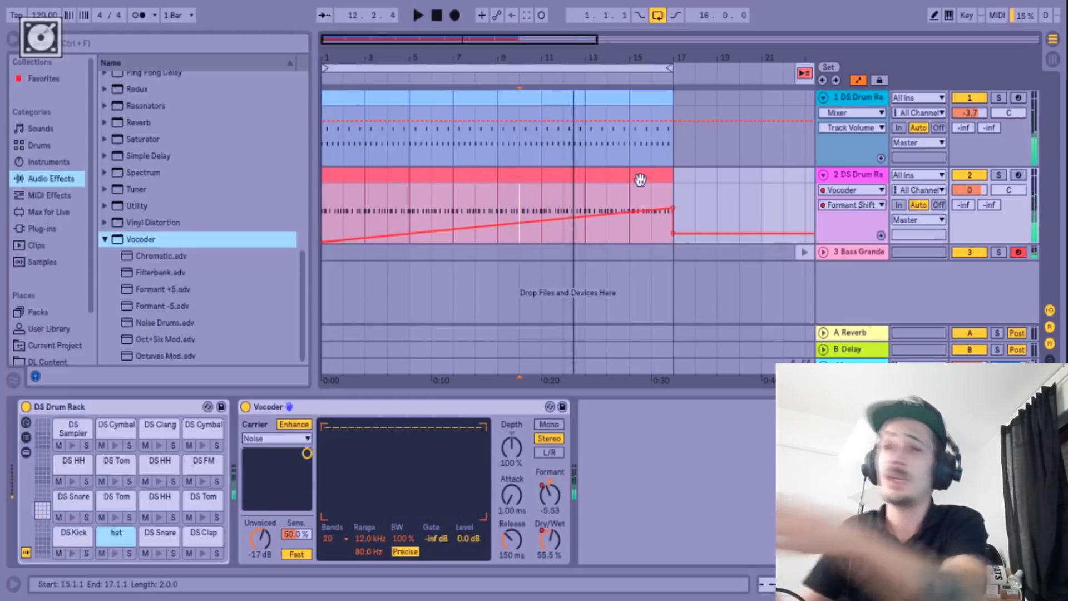